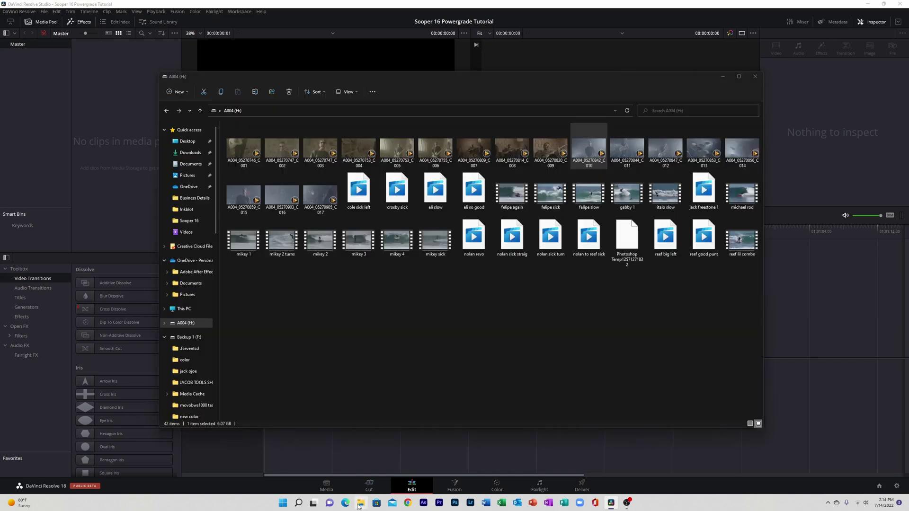
- Drag clips C006, C007 and C010 from the A004 folder into Resolve's Media Pool
left_click_drag(435, 148, 90, 115)
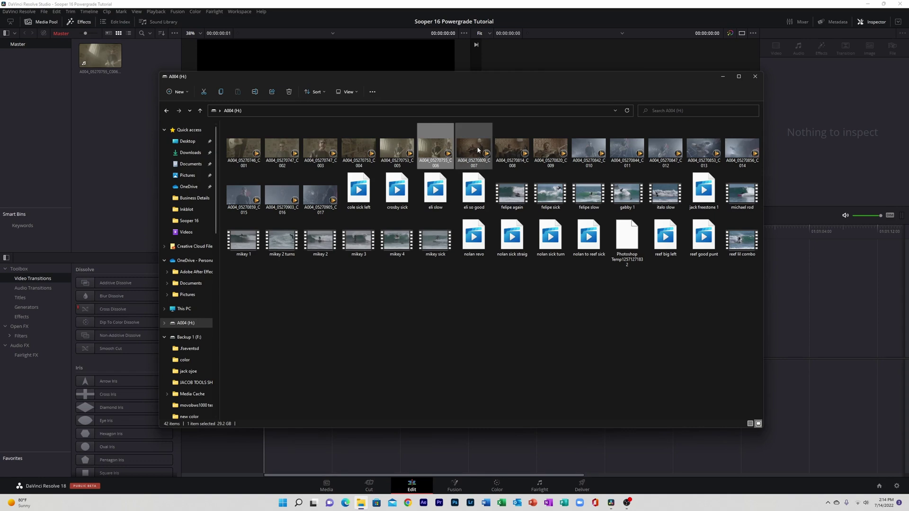
left_click_drag(478, 150, 142, 133)
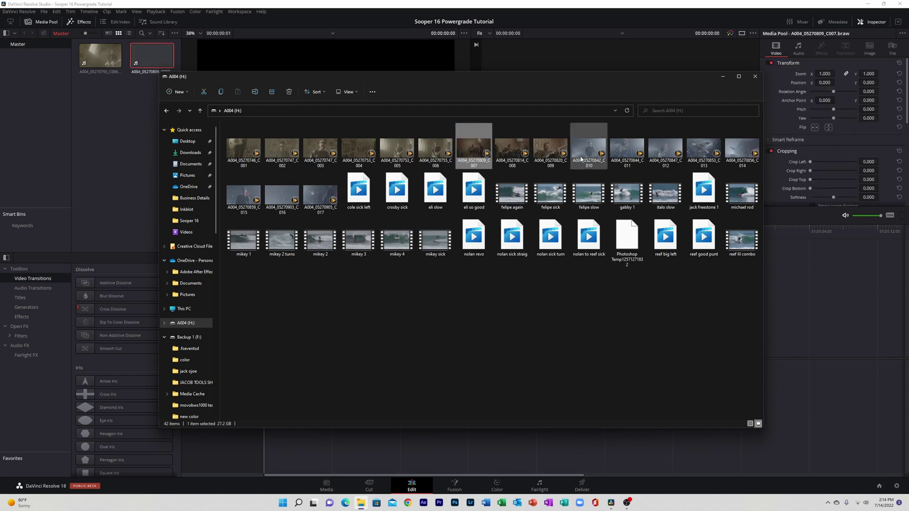
left_click_drag(582, 160, 100, 95)
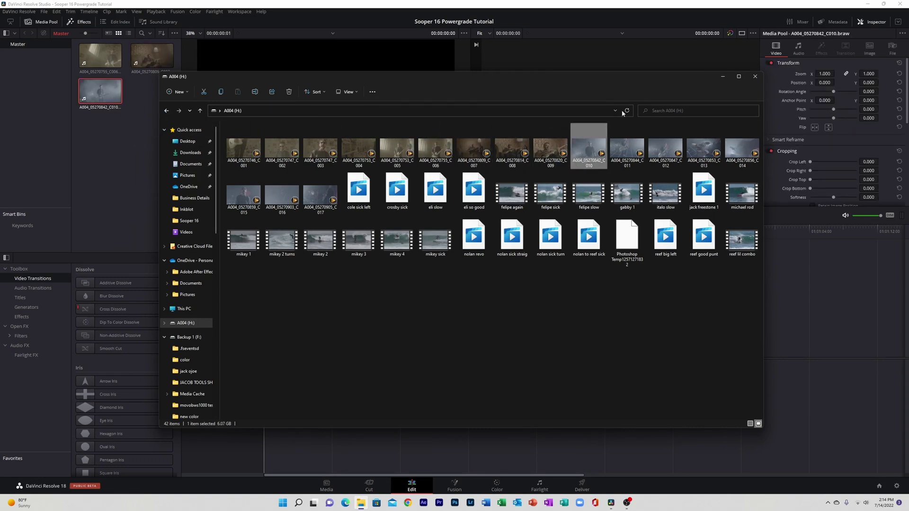
- Minimize the A004 window and lay C006, C007 and C010 back to back on Timeline 1
left_click(723, 77)
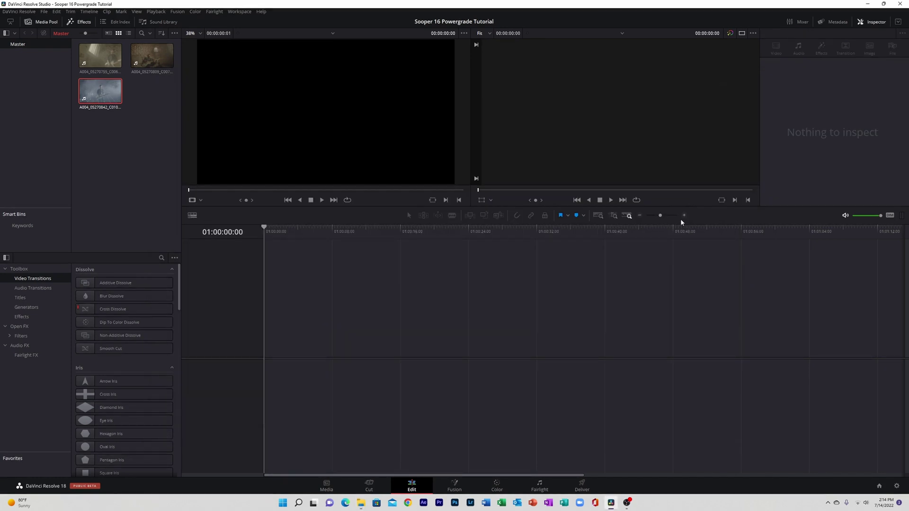
left_click_drag(92, 60, 326, 327)
key("space")
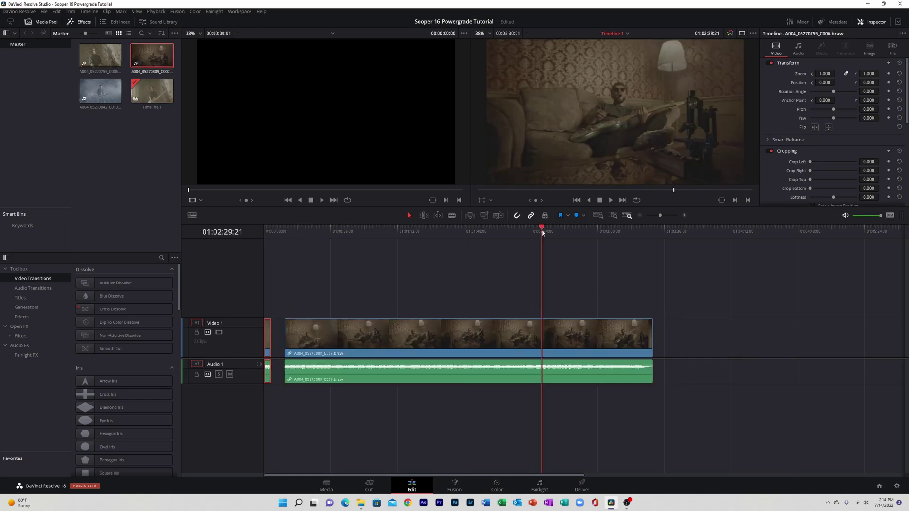
key("shift+bracketleft")
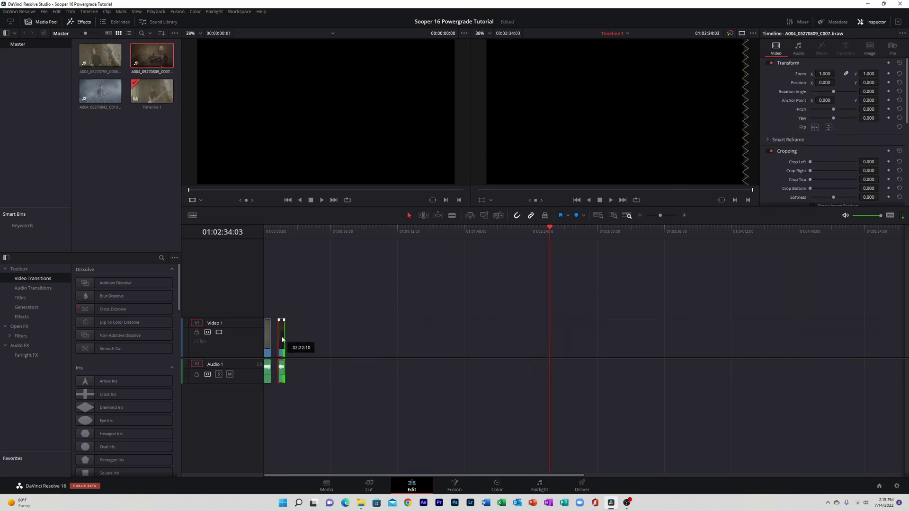
left_click_drag(280, 326, 401, 338)
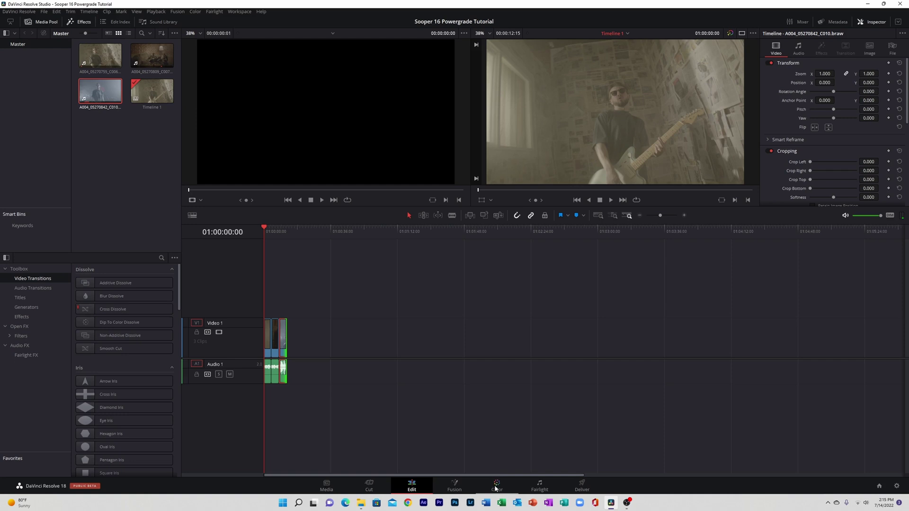
- On the Color page, import the Sooper 16 still into the PowerGrade 1 gallery album
left_click(496, 487)
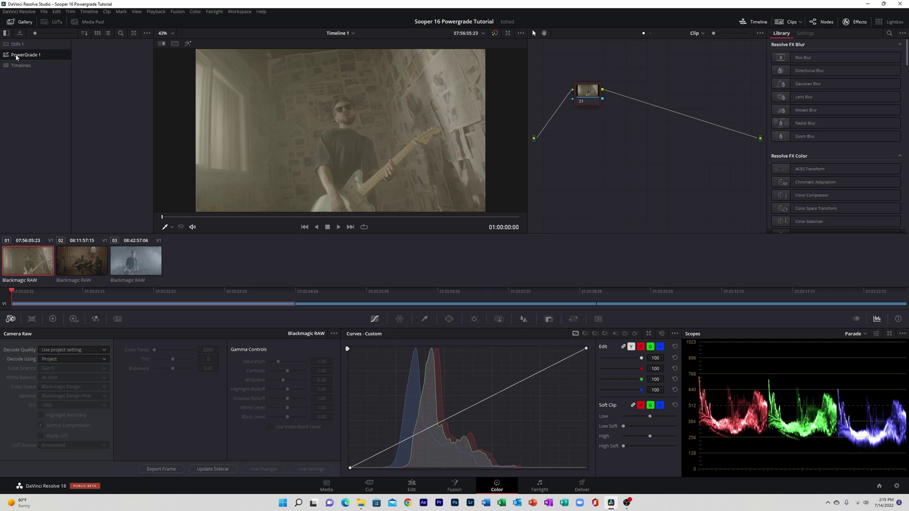
right_click(121, 104)
left_click(138, 176)
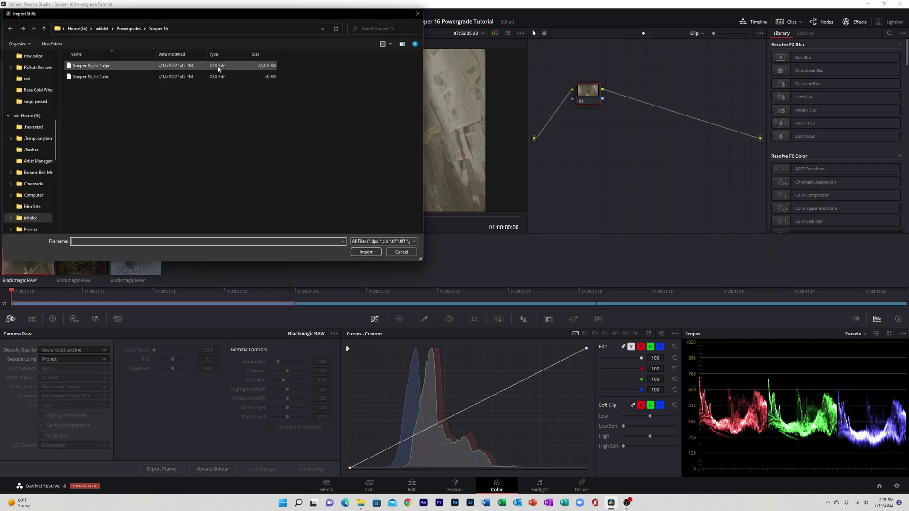
double_click(112, 66)
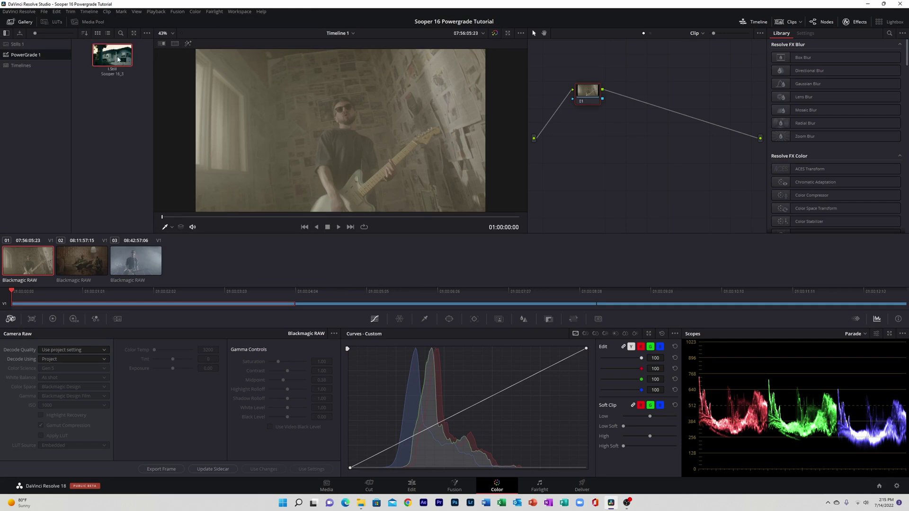
- Apply the Sooper 16 powergrade to clip 1 and inspect the Hallation compound node's contents
double_click(115, 54)
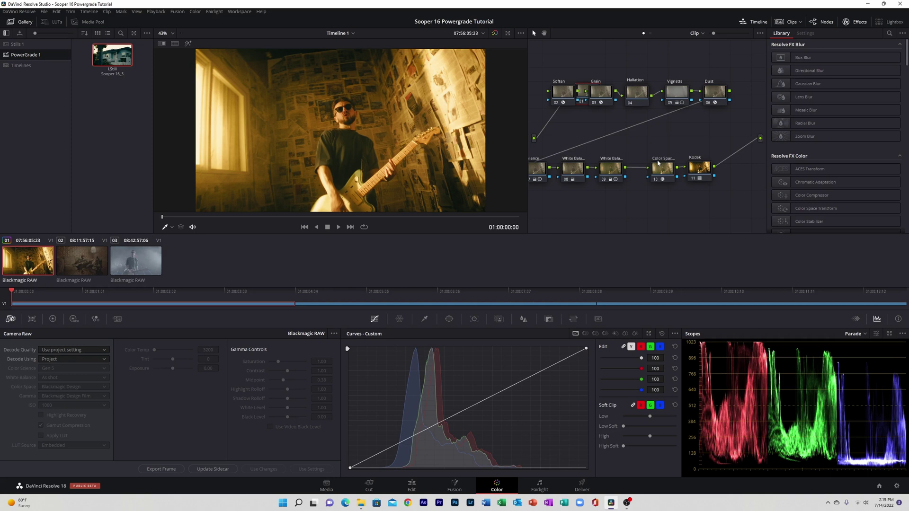
left_click(661, 168)
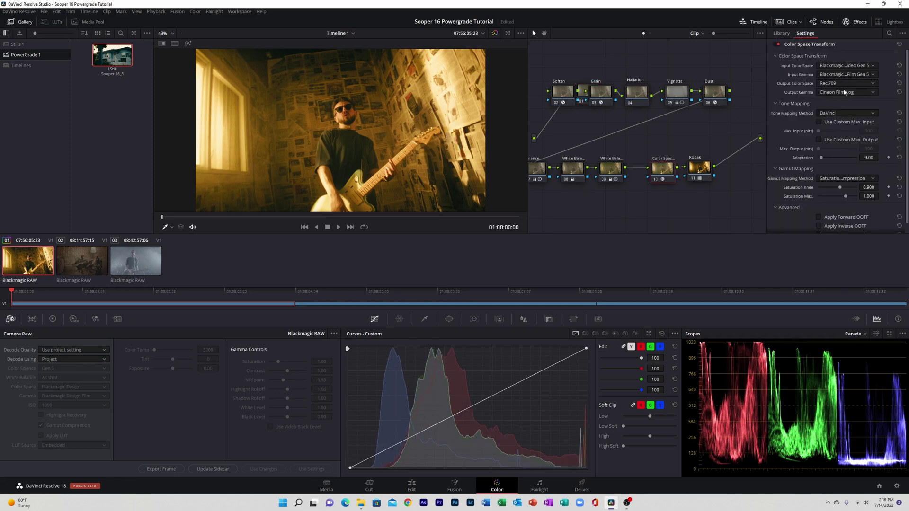
right_click(640, 94)
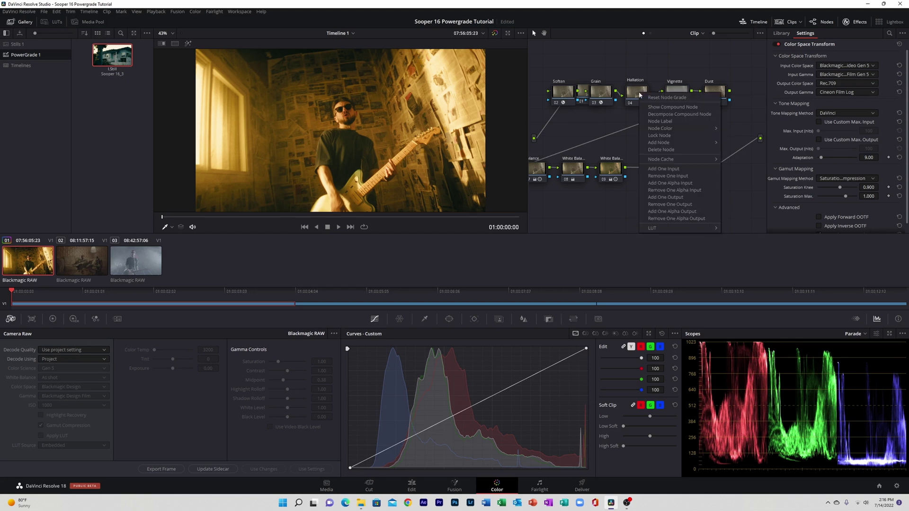
left_click(638, 94)
right_click(637, 93)
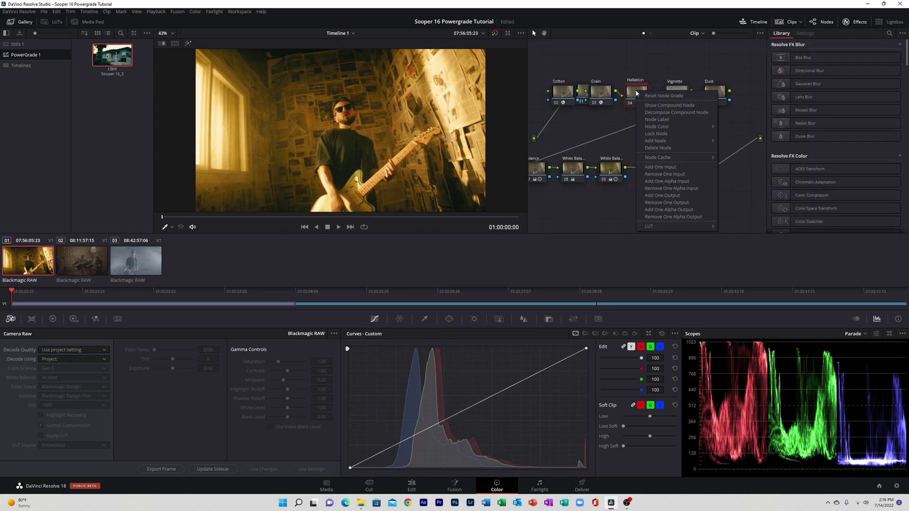
left_click(663, 105)
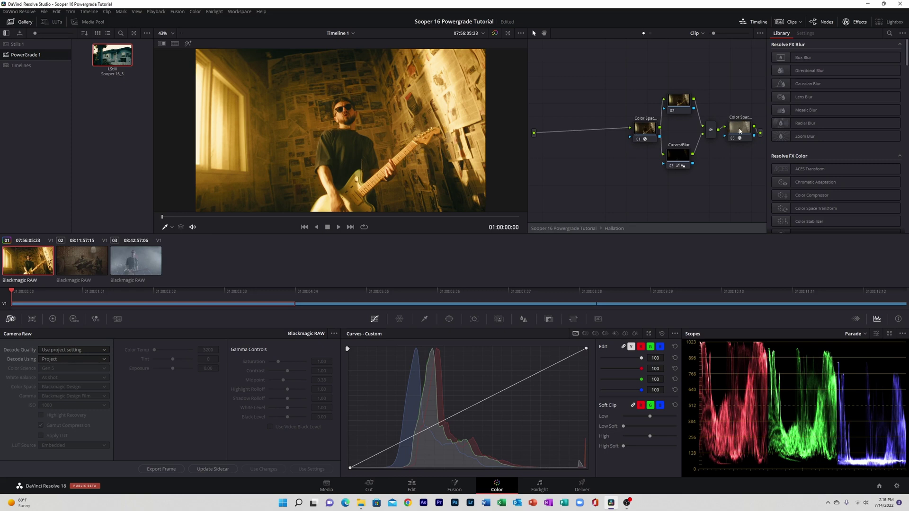
right_click(610, 67)
left_click(630, 69)
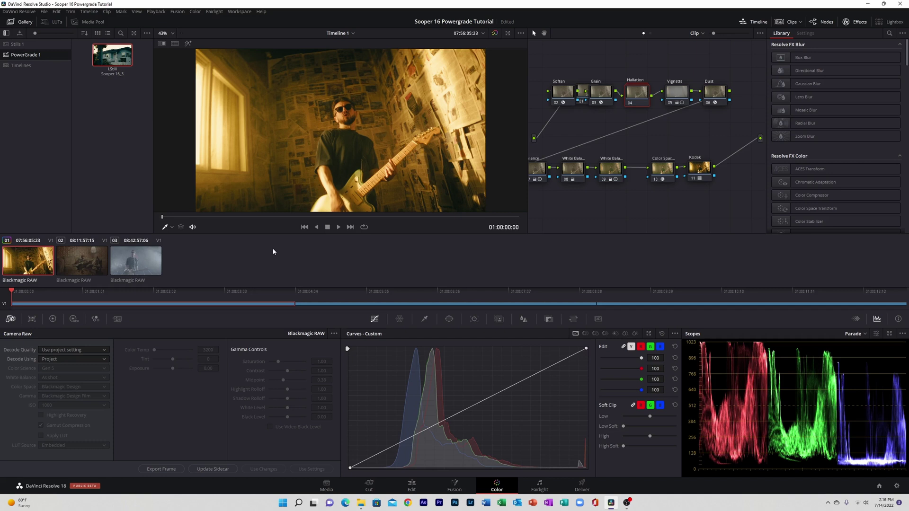
- Set clip 1's Camera RAW to 6144 x 3456, decode using Clip, colour temperature 2432
left_click(90, 354)
left_click(57, 367)
left_click(66, 362)
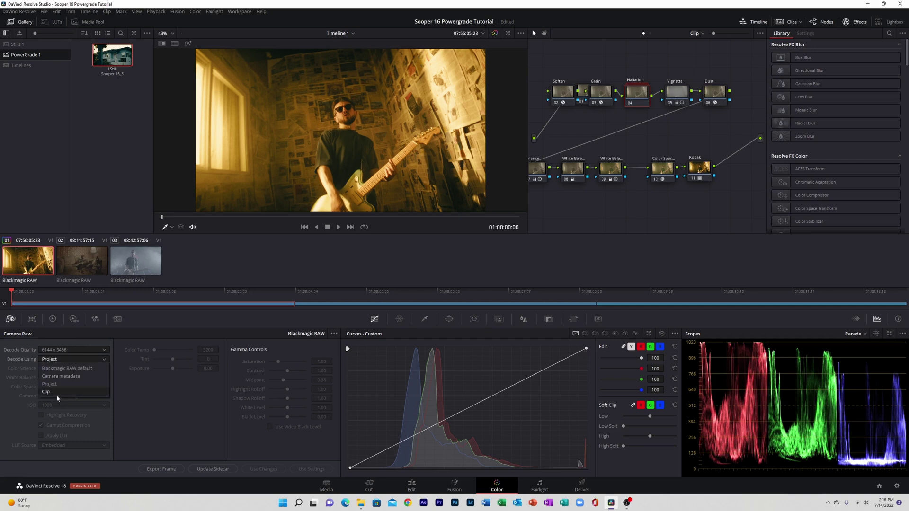
left_click(58, 398)
left_click(59, 369)
left_click(50, 392)
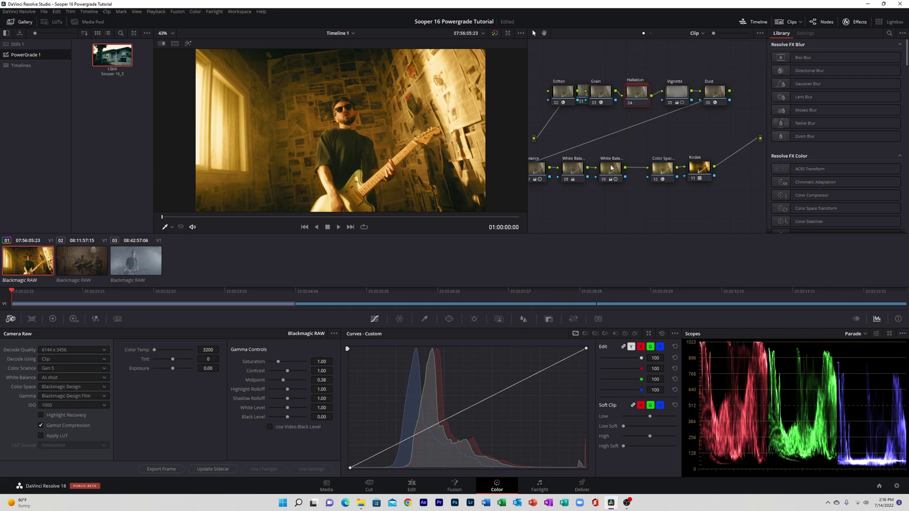
left_click(155, 351)
left_click_drag(156, 351, 154, 352)
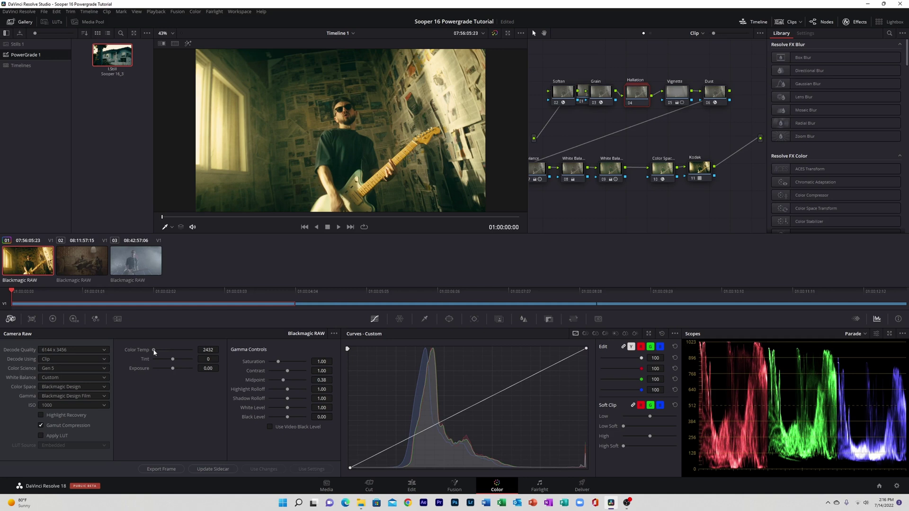
- On clip 2, decode at 6144 x 3456 from Clip settings and apply the Sooper 16 powergrade
left_click(84, 264)
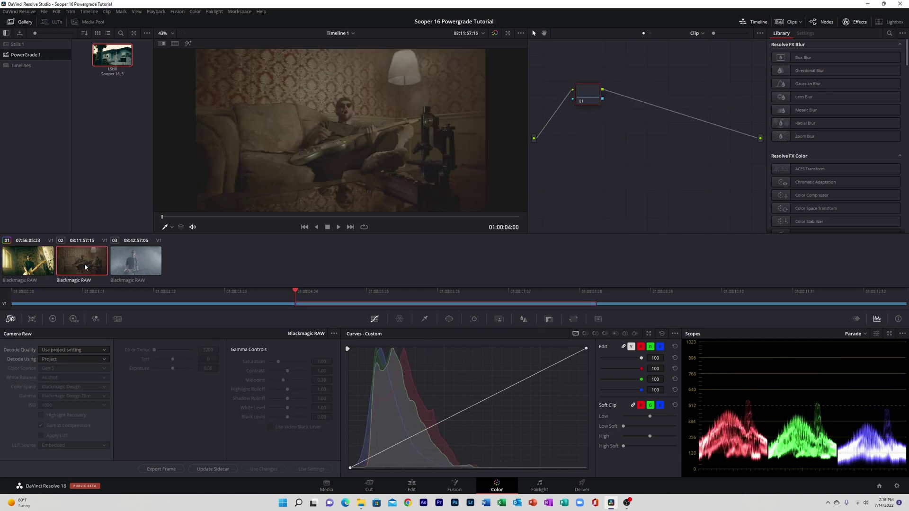
left_click(77, 348)
left_click(71, 359)
left_click(70, 360)
left_click(48, 391)
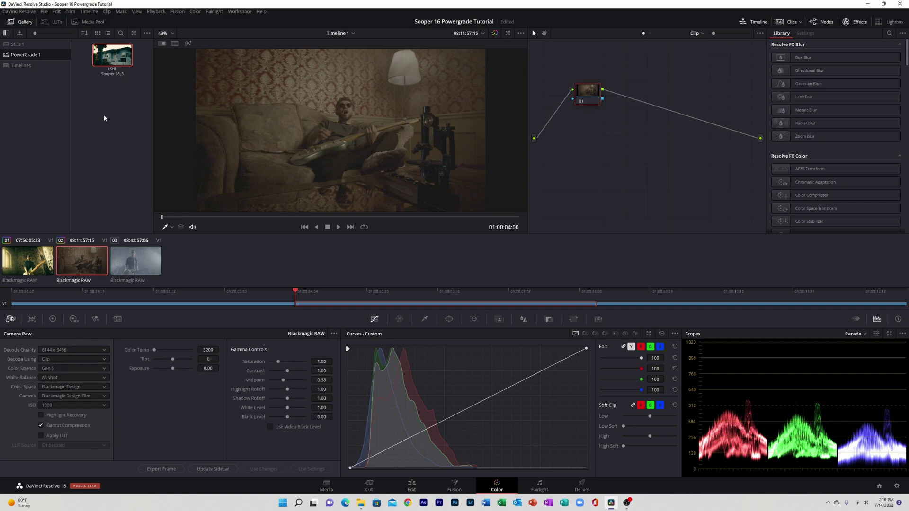
middle_click(108, 58)
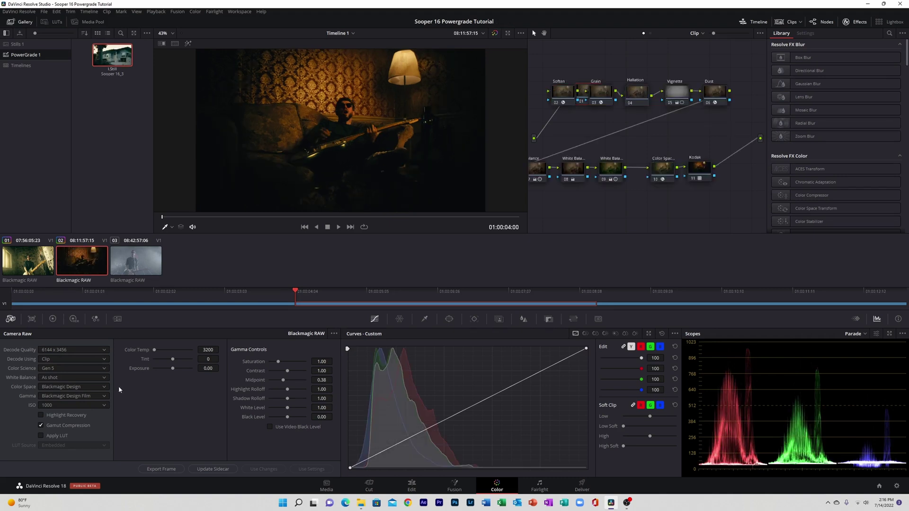
- Keep clip 2's ISO at 1000, set exposure to 2.00 and colour temperature to 2432
left_click(100, 407)
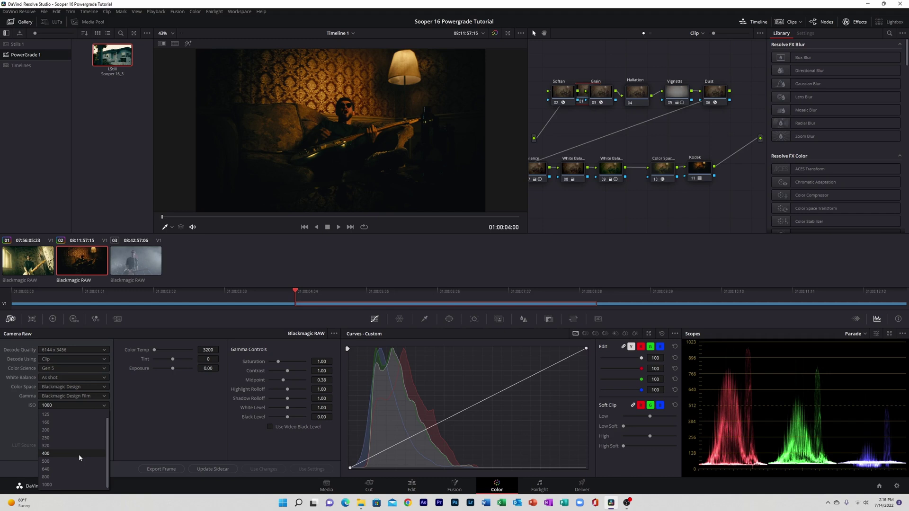
left_click(54, 485)
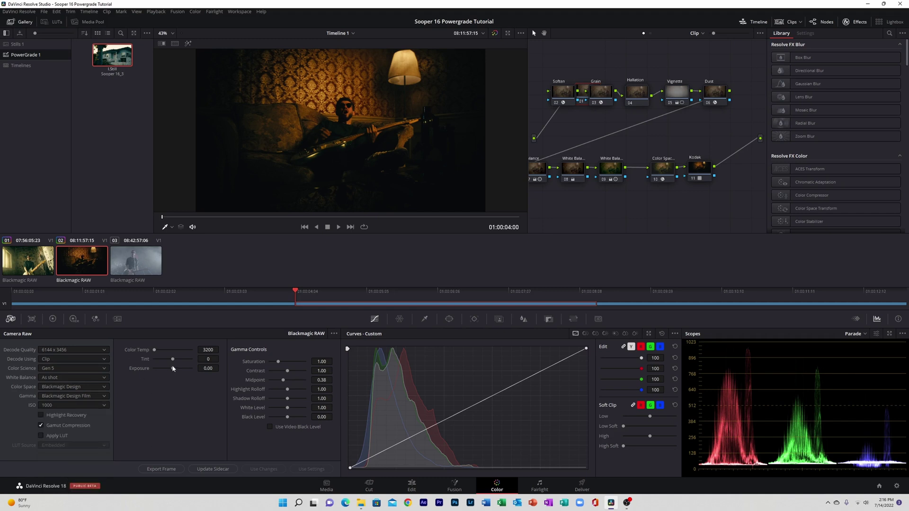
left_click_drag(172, 369, 182, 369)
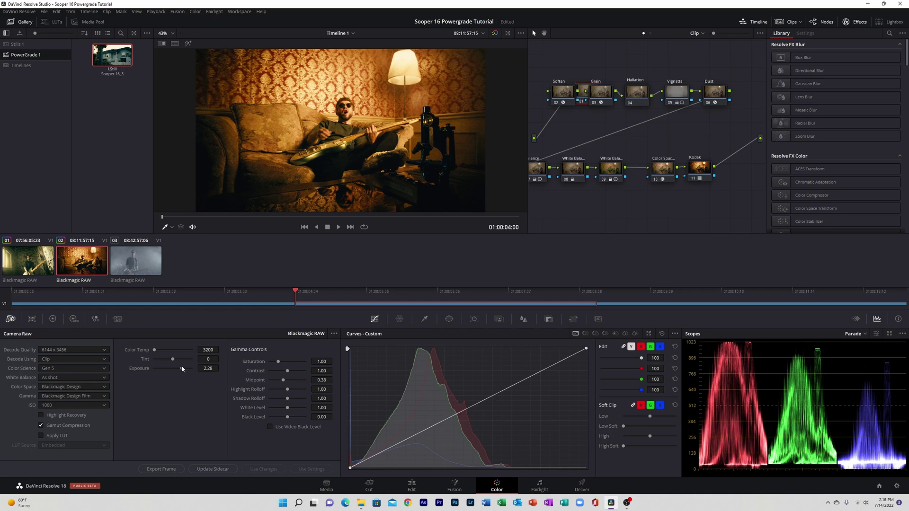
left_click_drag(182, 369, 182, 369)
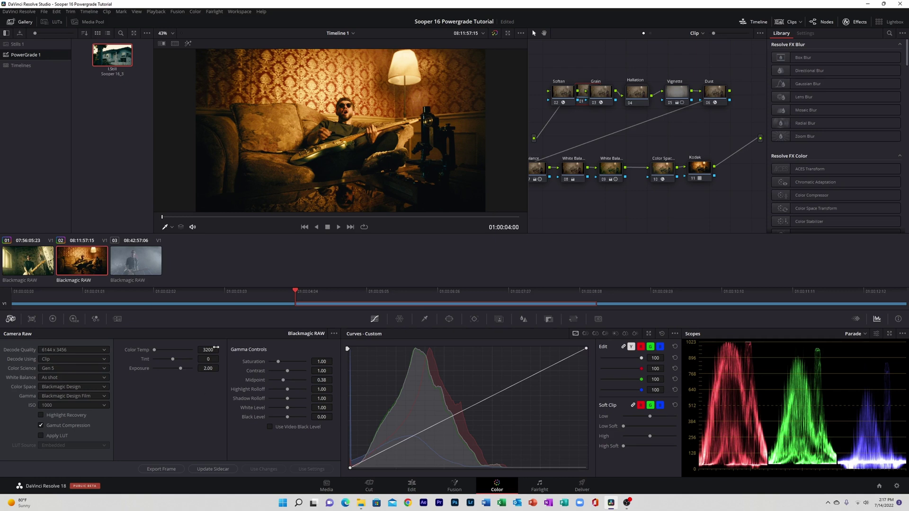
left_click_drag(162, 353, 152, 352)
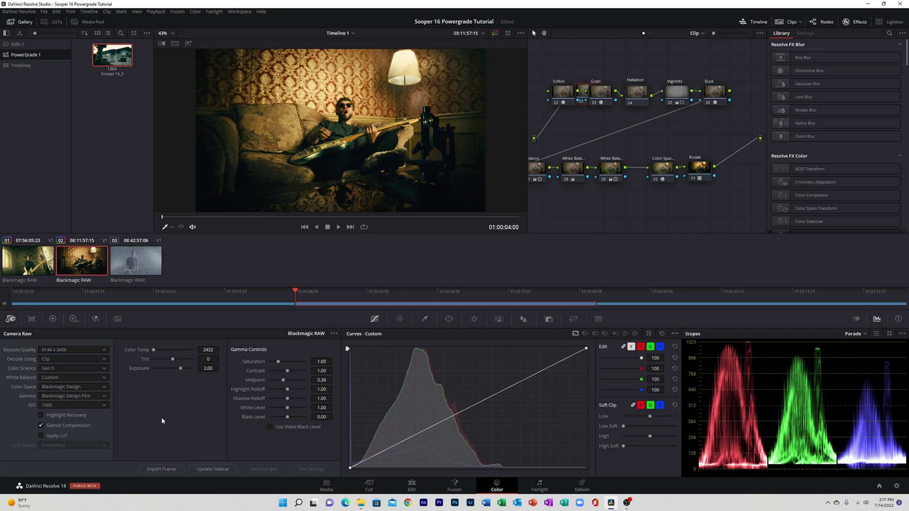
- Apply the Sooper 16 powergrade to clip 3 and decode it at 6144 x 3456 from Clip settings
left_click(137, 260)
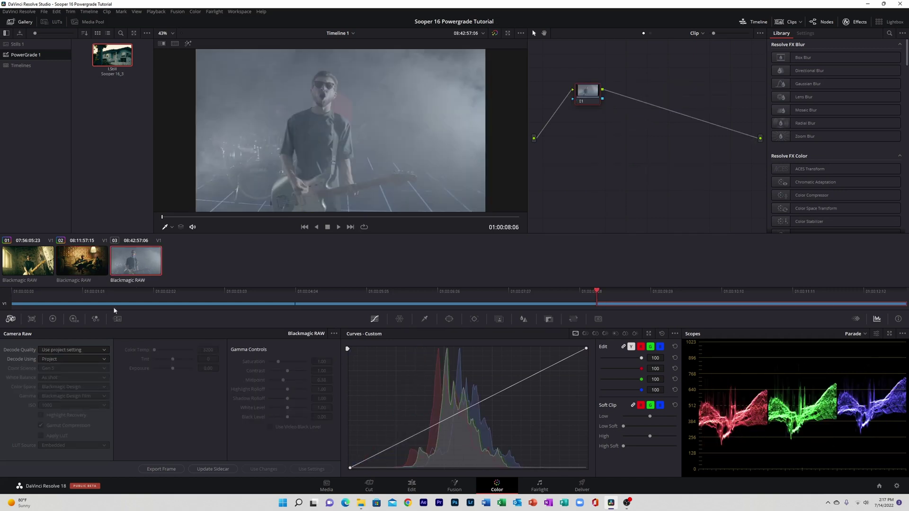
double_click(112, 56)
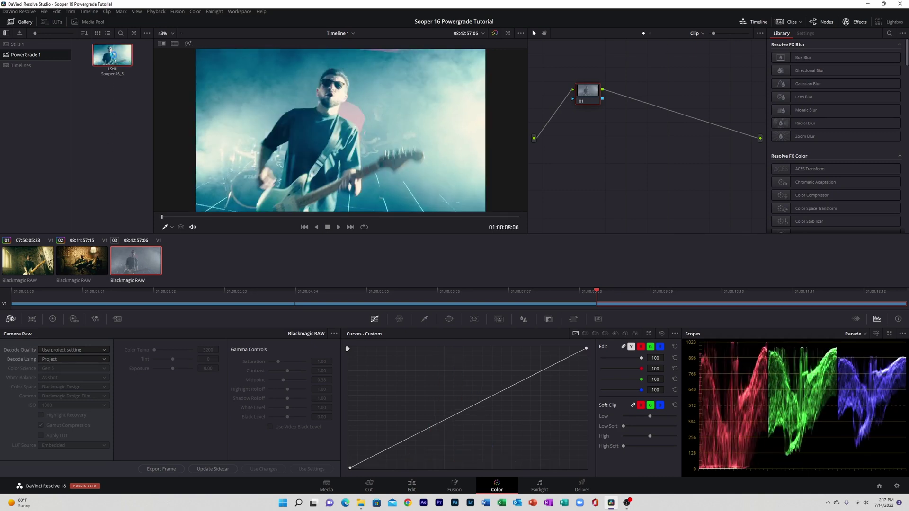
left_click(90, 350)
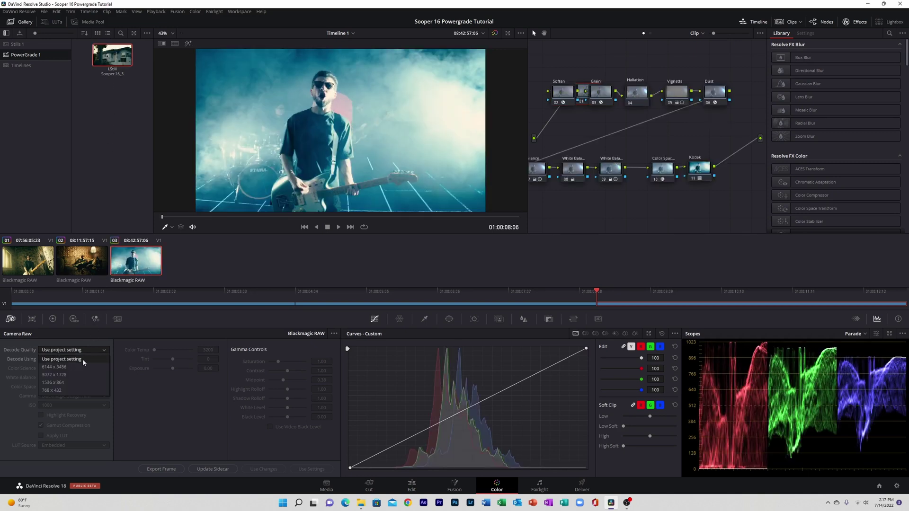
left_click(63, 360)
left_click(63, 360)
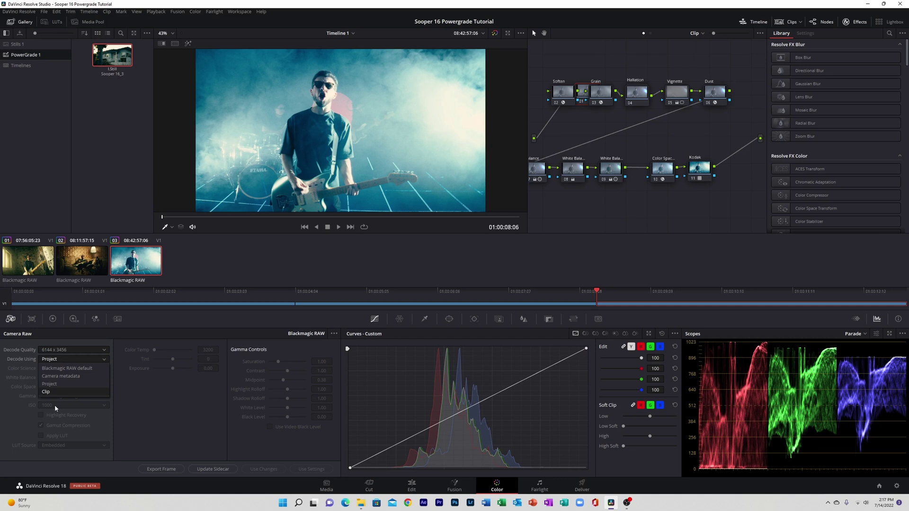
left_click(56, 393)
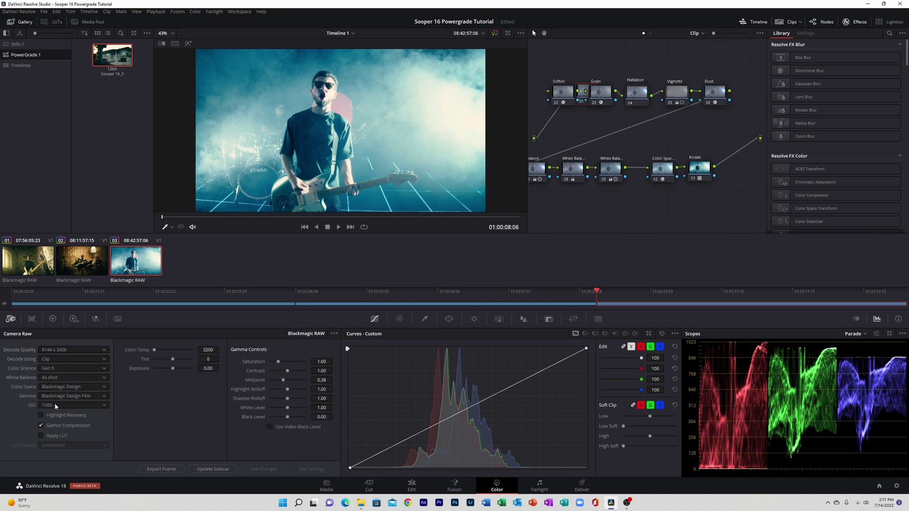
- Set clip 3's ISO to 500 and colour temperature to 3752, scrubbing through to review
left_click(55, 405)
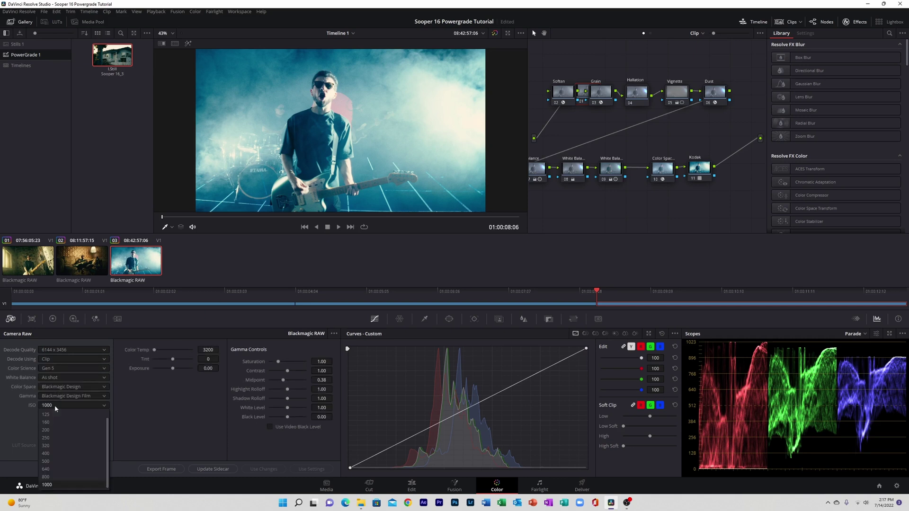
left_click(50, 461)
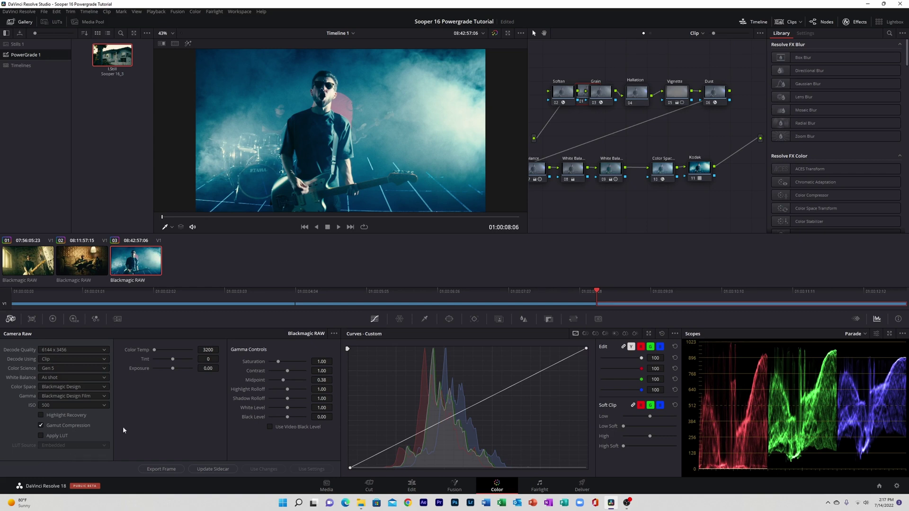
left_click_drag(598, 296, 678, 293)
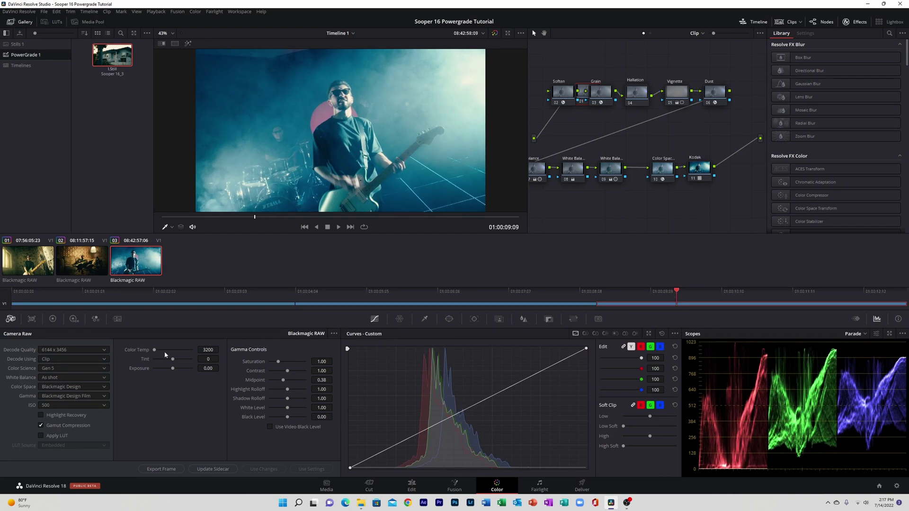
left_click_drag(155, 351, 155, 352)
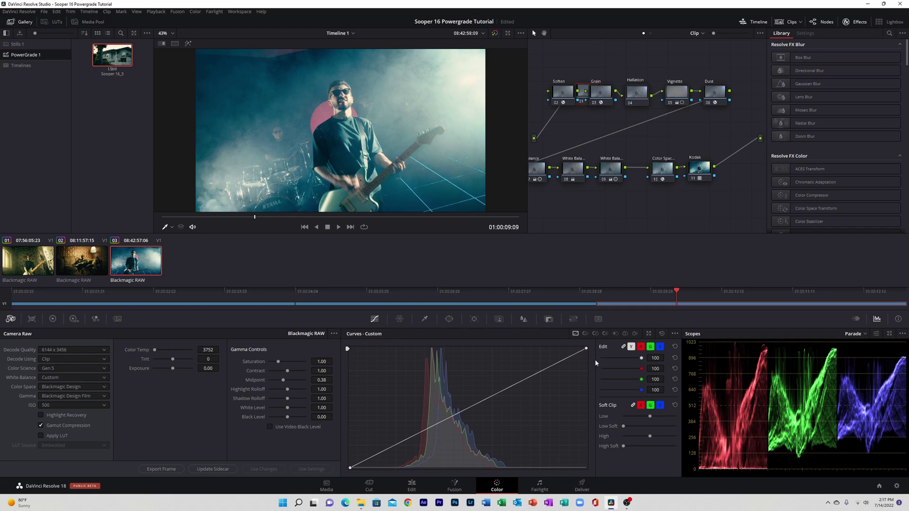
left_click_drag(670, 299, 789, 303)
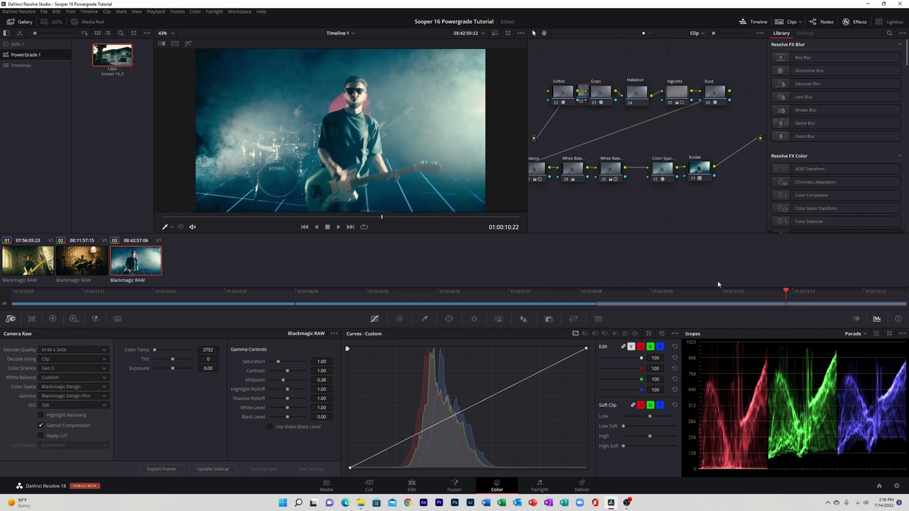
- Return to the Edit page at the timeline start and look at the Workspace menu
left_click(412, 485)
key("Home")
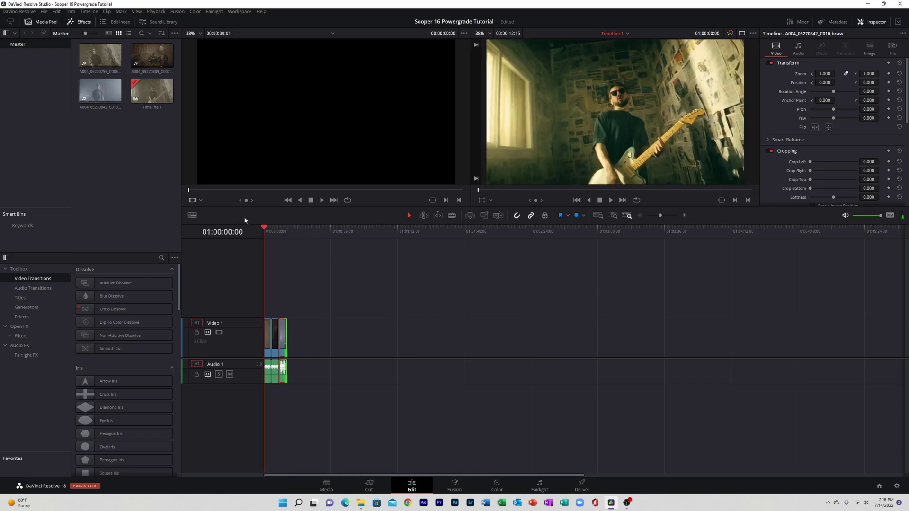
left_click(240, 12)
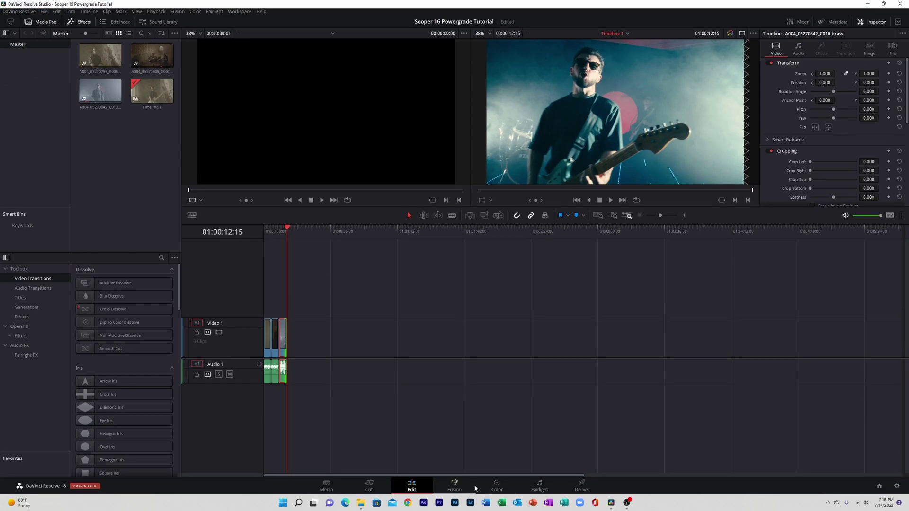
left_click(497, 486)
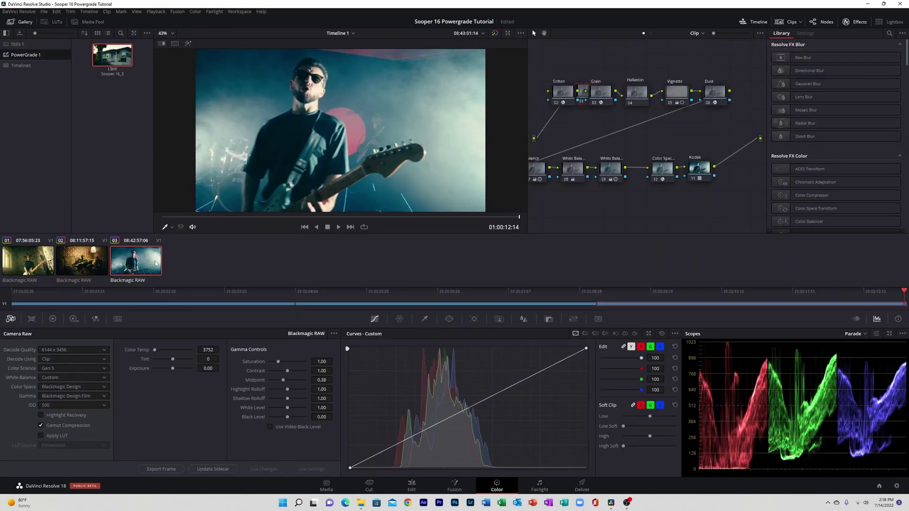
left_click_drag(560, 100, 544, 100)
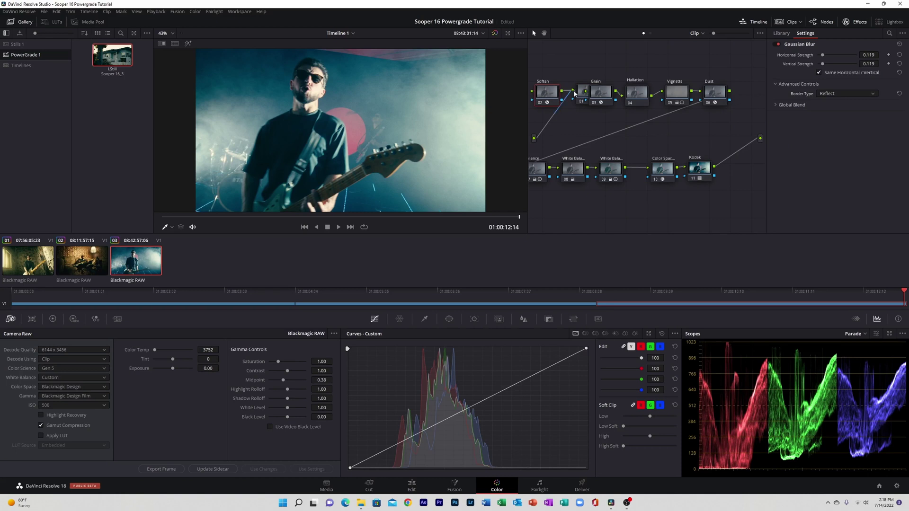
left_click(576, 90)
left_click(575, 90)
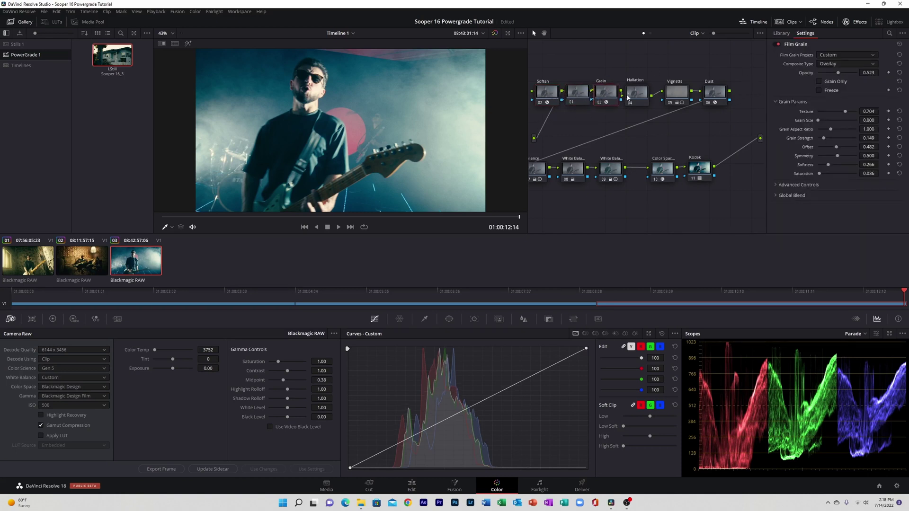
right_click(638, 95)
left_click(638, 95)
right_click(638, 94)
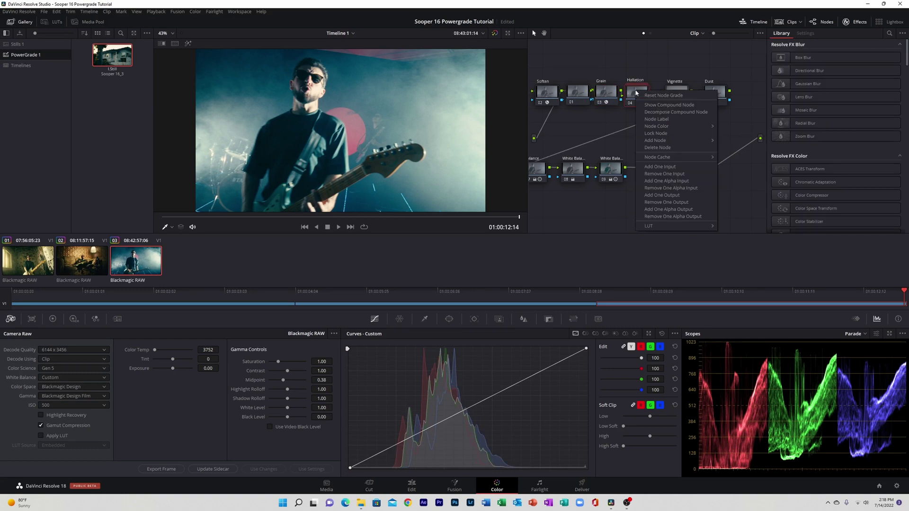
left_click(669, 105)
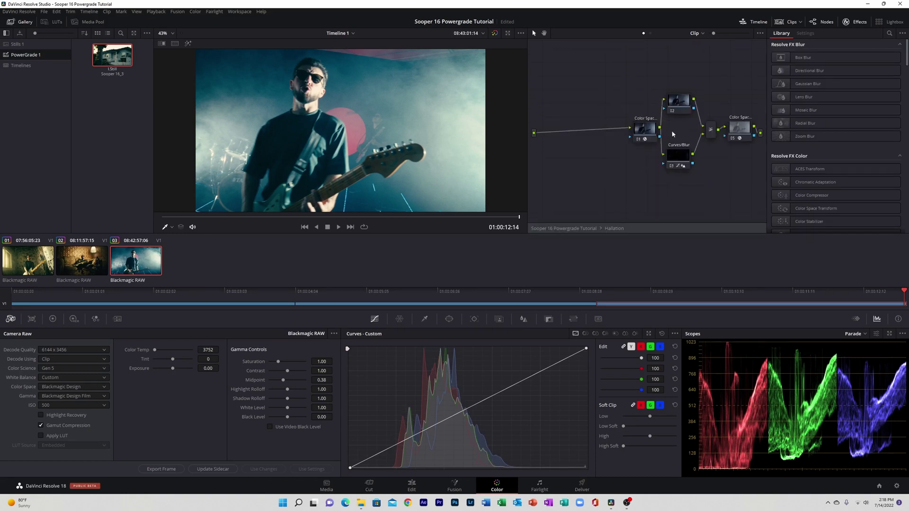
left_click(677, 158)
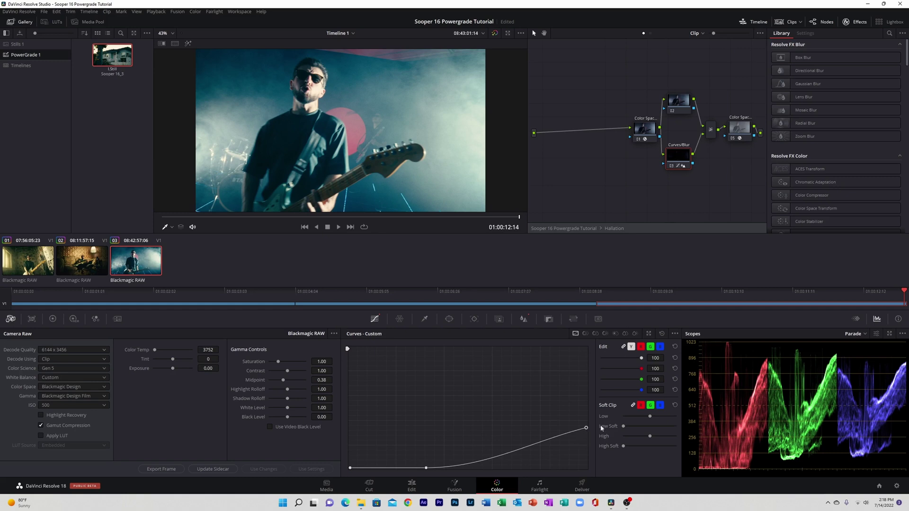
left_click_drag(595, 392, 612, 363)
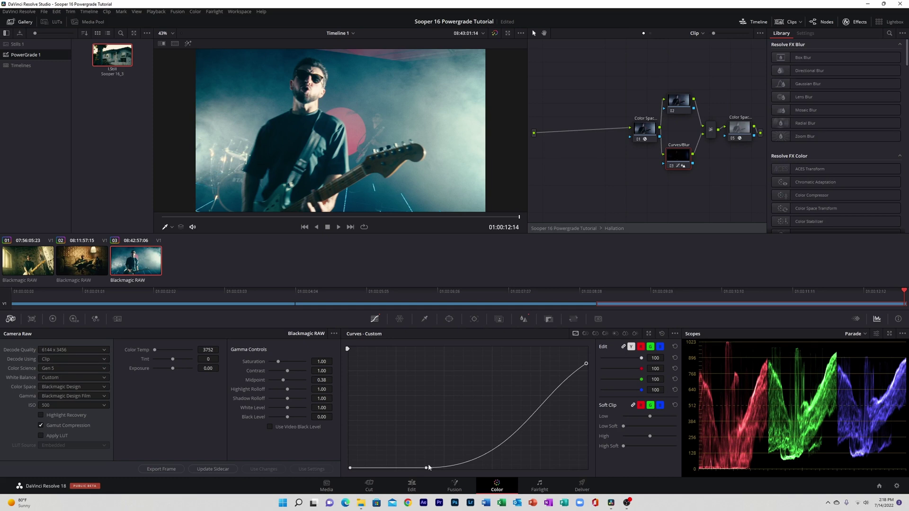
left_click_drag(429, 468, 395, 464)
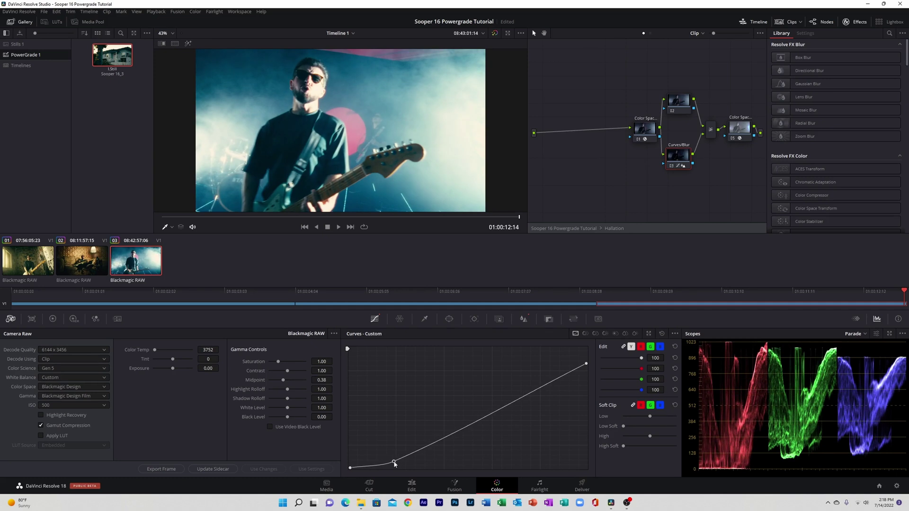
key("ctrl+z")
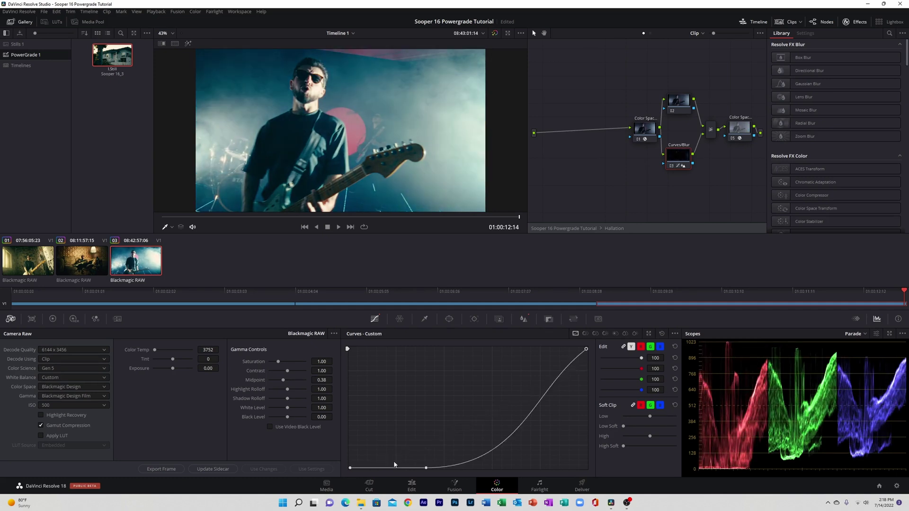
key("ctrl+z")
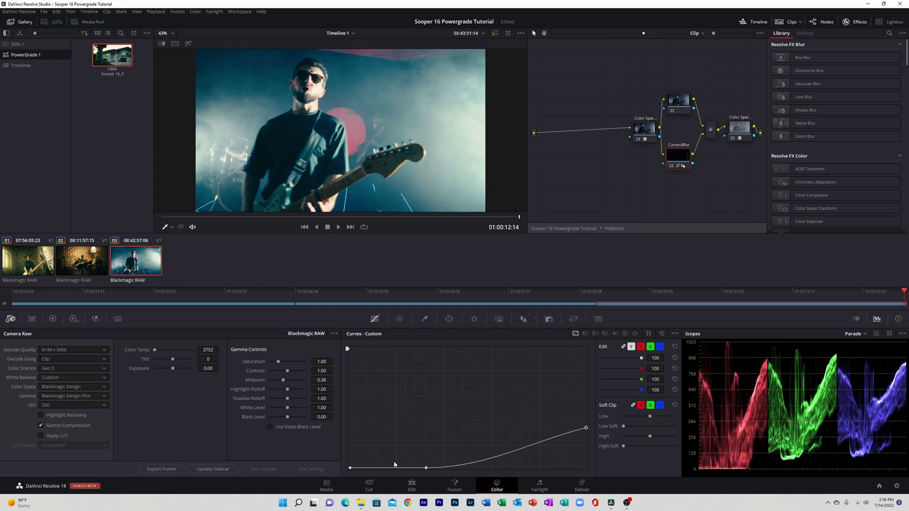
left_click(411, 486)
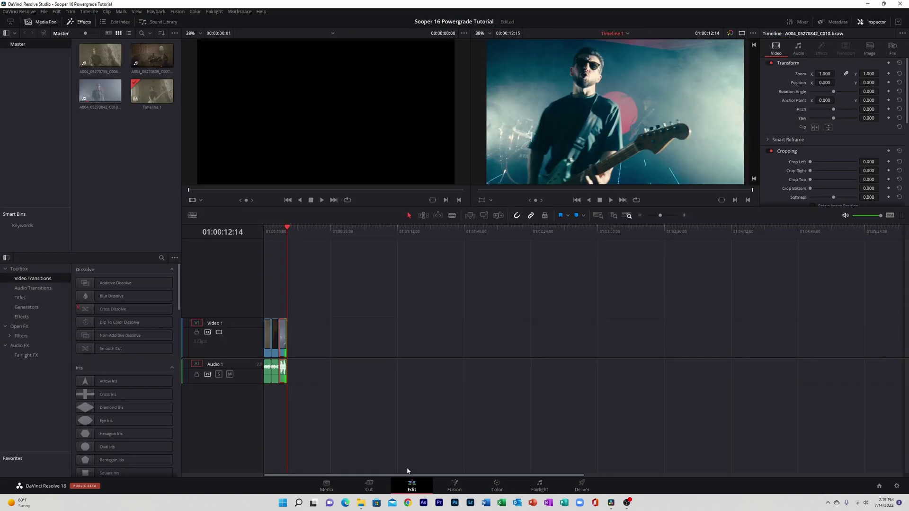